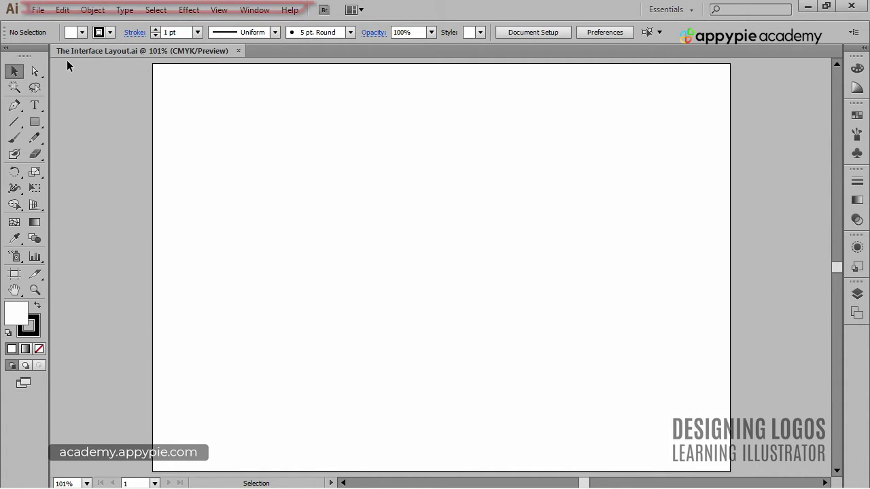
- Examine the commands available in each main command group, from File through Help
left_click(39, 10)
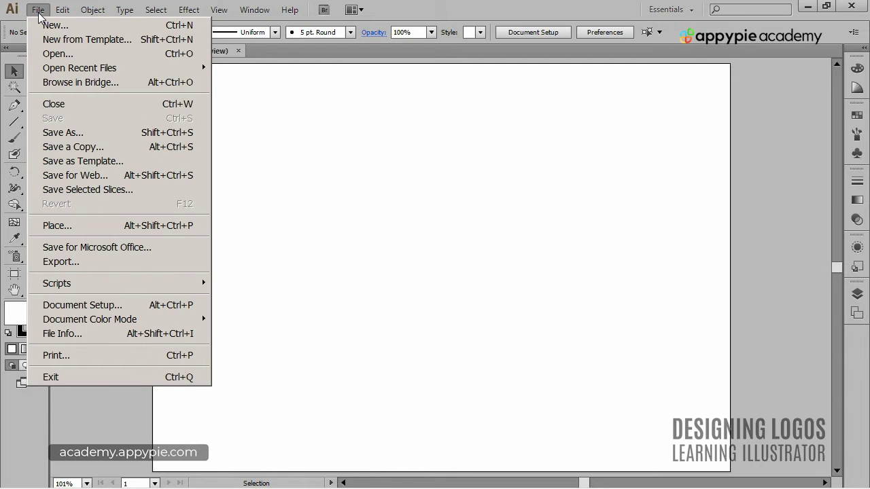
key("Right")
key("Right")
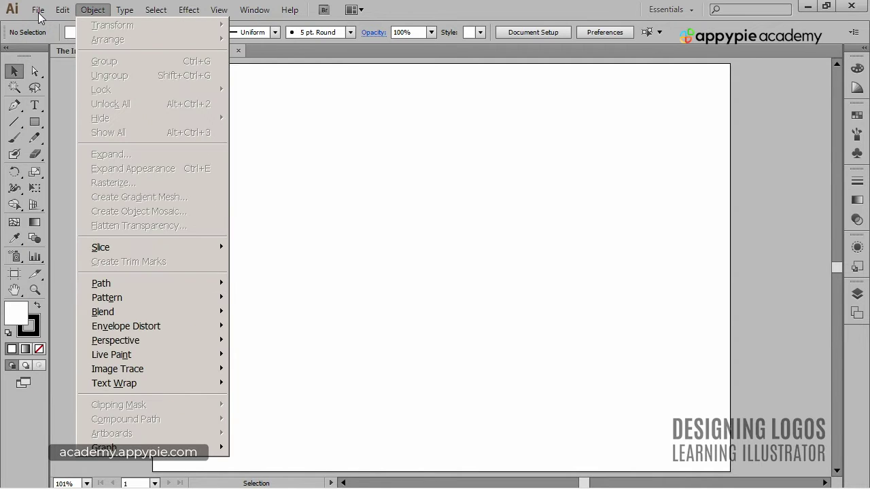
key("Right")
key("Right")
key("Right")
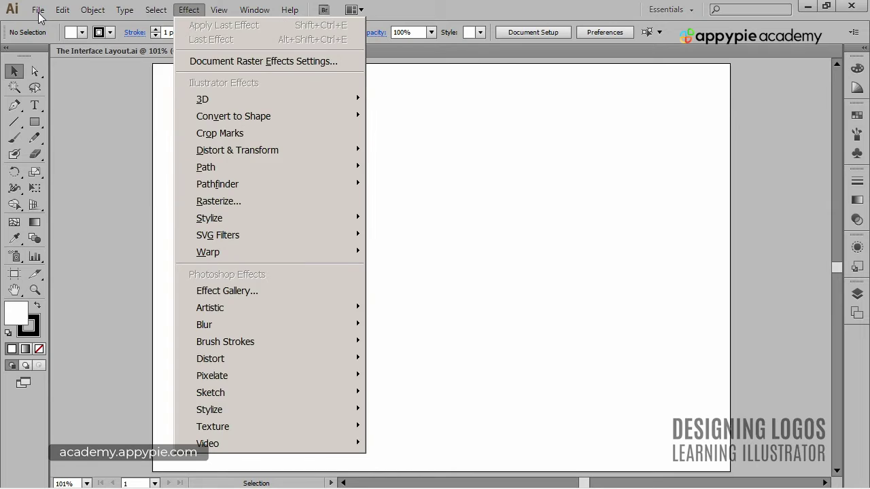
key("Right")
key("Right")
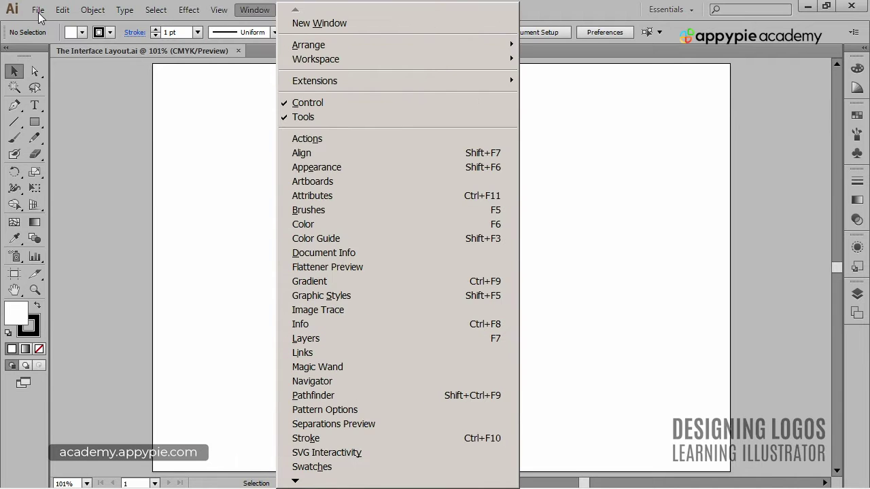
key("Right")
key("Right")
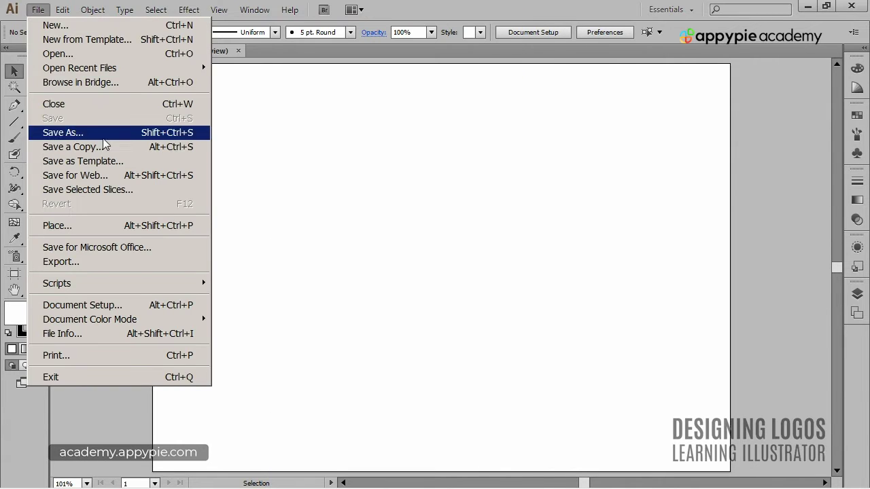
left_click(285, 123)
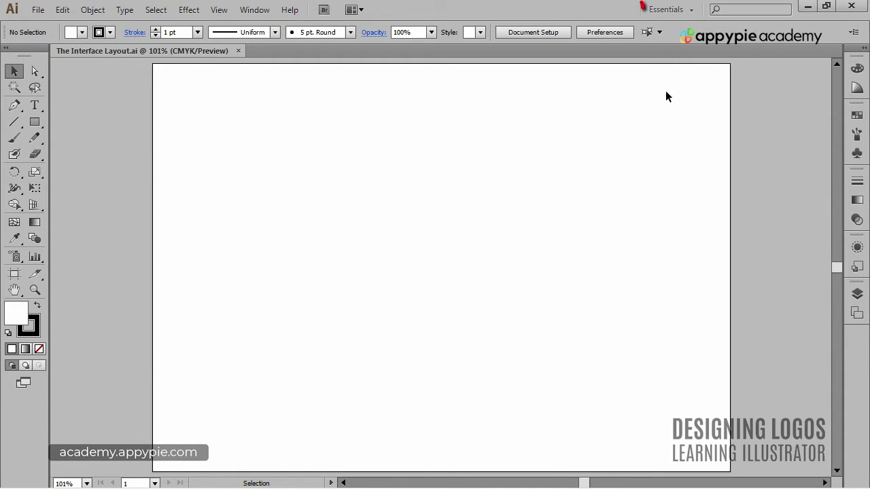
- Reset the Essentials workspace to its default layout
left_click(691, 10)
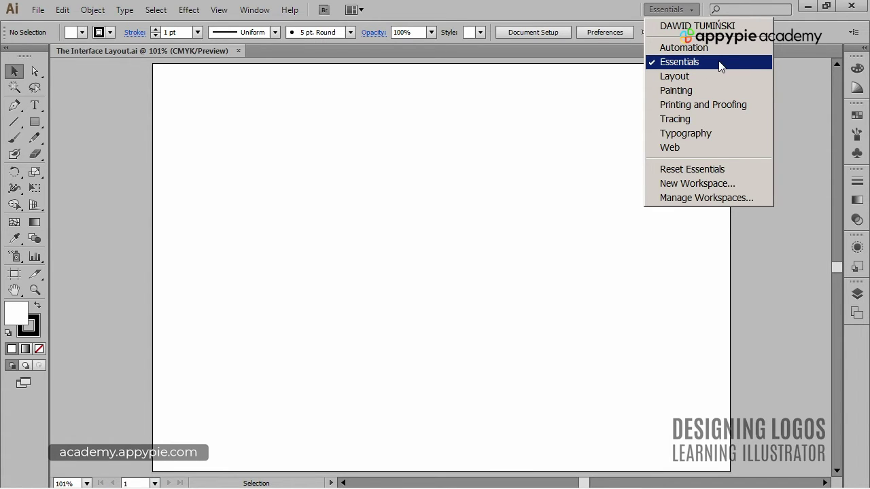
left_click(709, 171)
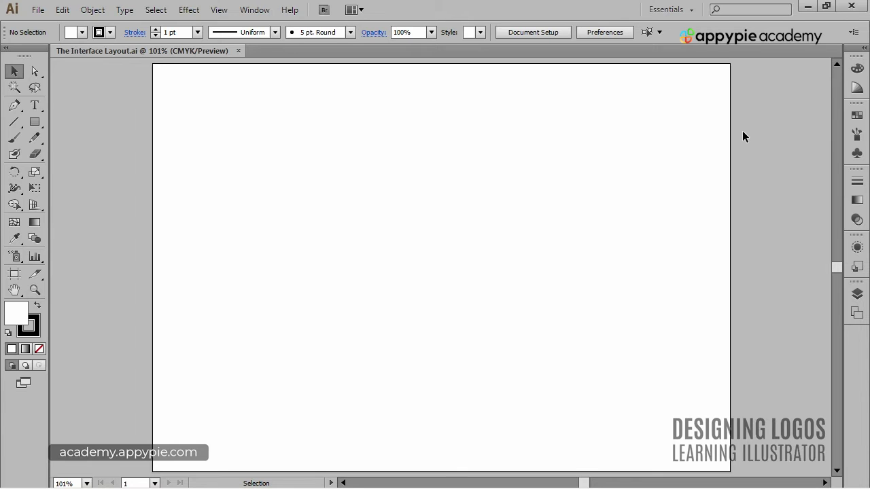
- Look at the collapsed Color, Stroke, Appearance and Layers panels in turn, leaving all of them collapsed
left_click(857, 71)
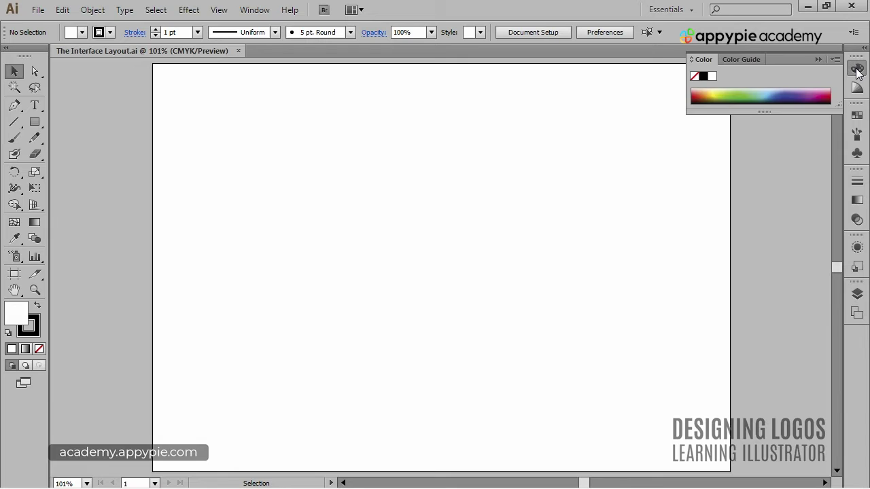
left_click(857, 182)
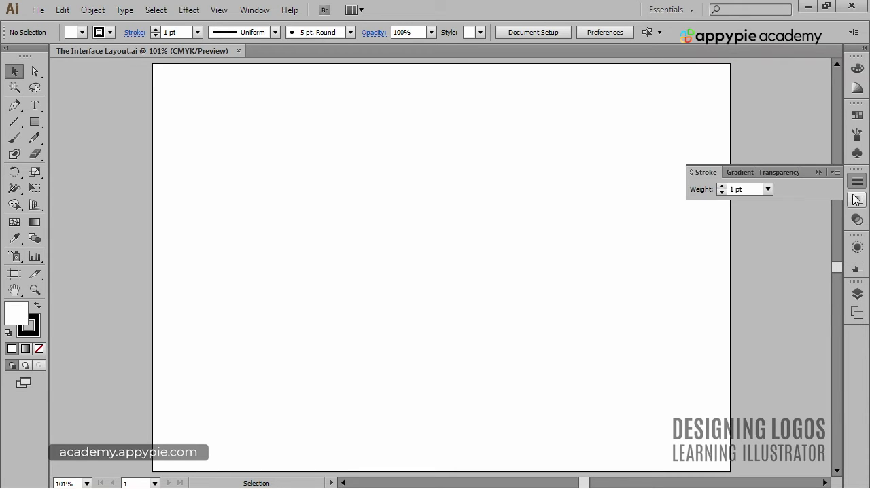
left_click(856, 248)
left_click(856, 295)
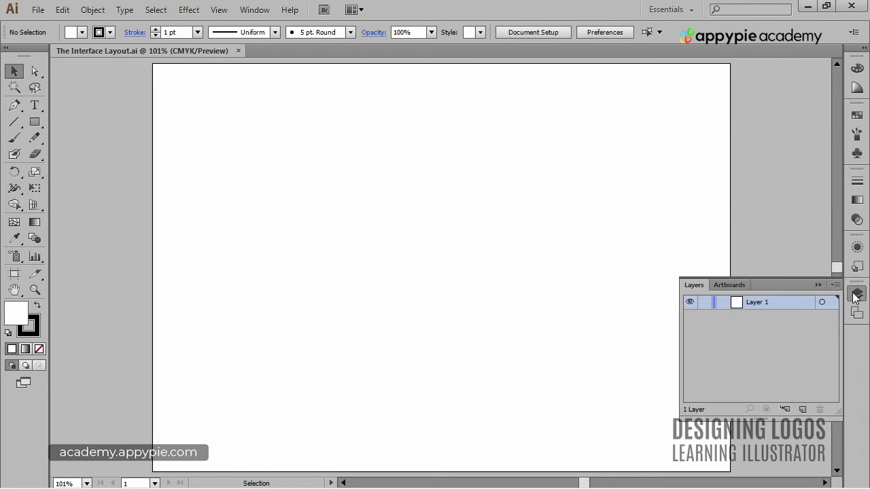
left_click(818, 285)
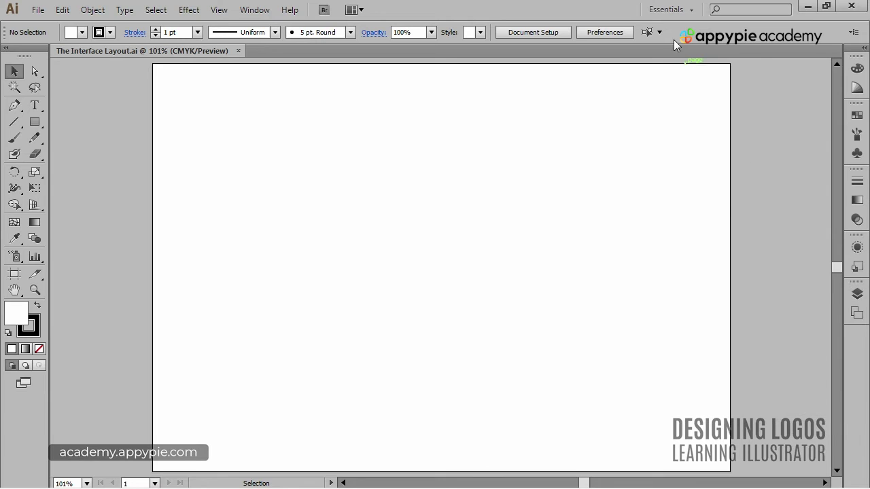
- Switch to the Typography workspace and look through its Paragraph, OpenType and Character settings
left_click(669, 10)
left_click(695, 131)
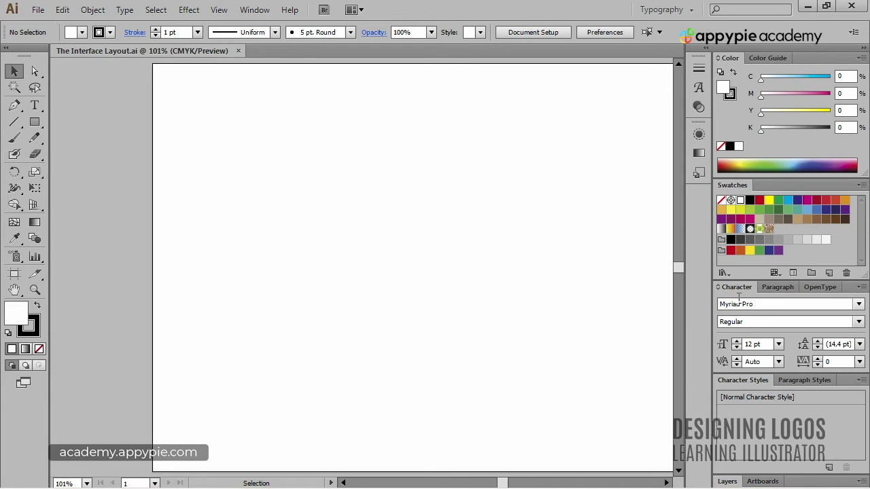
left_click(770, 285)
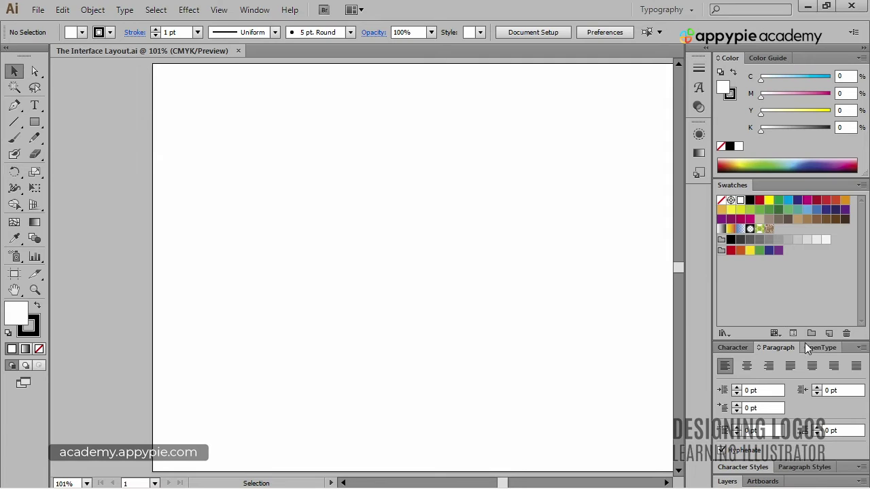
key("ctrl+alt+shift+t")
left_click(732, 392)
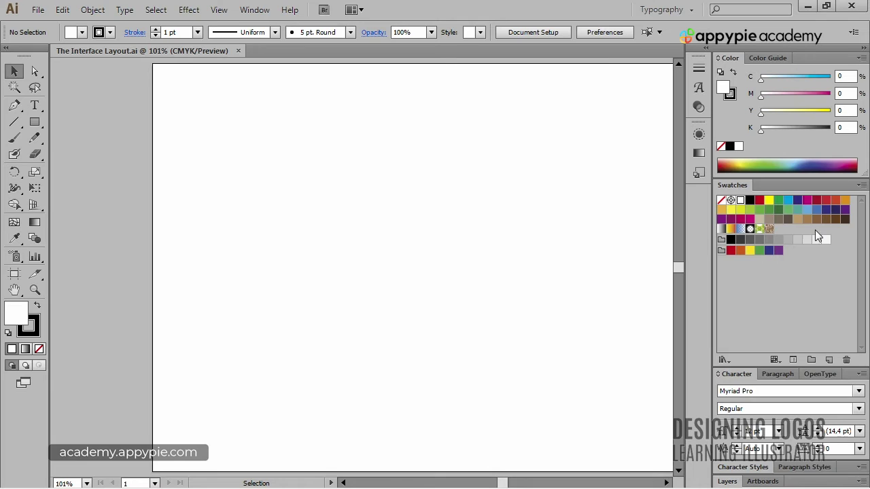
- Examine the additional options offered for Color, Swatches and Character
left_click(861, 59)
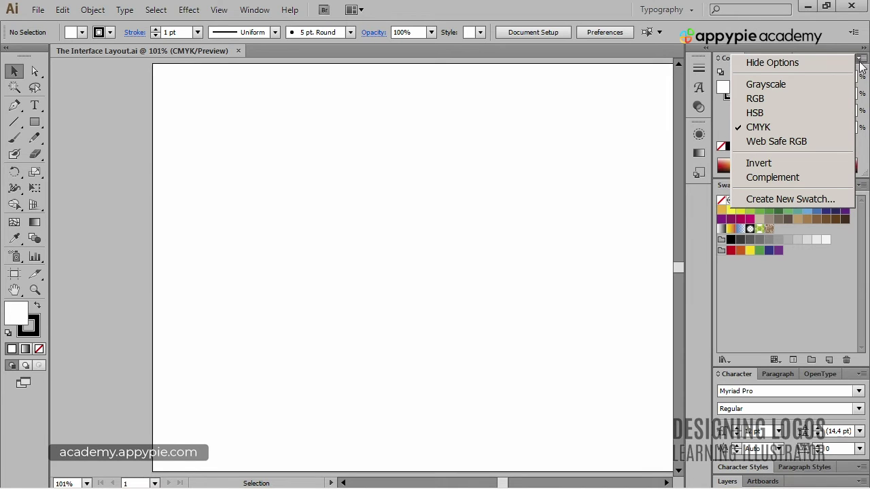
left_click(861, 186)
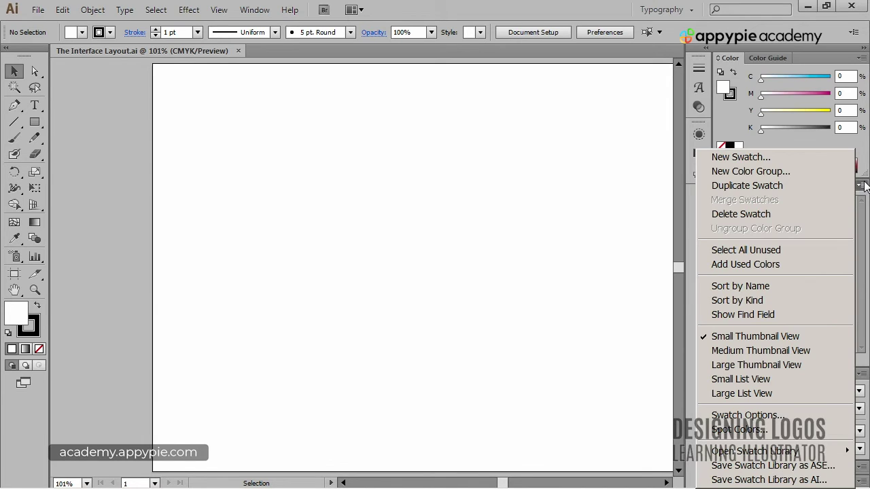
left_click(860, 374)
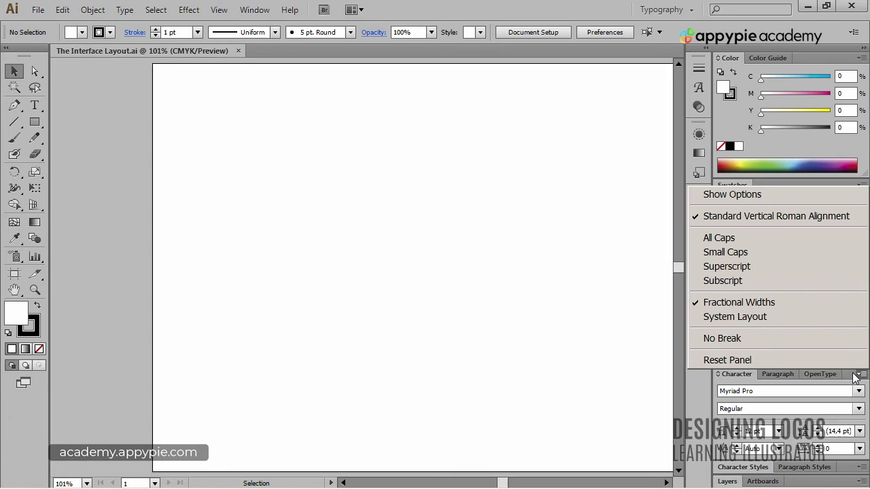
- Detach the Glyphs panel from its group and dock it as a separate icon below the other collapsed panels
left_click(698, 87)
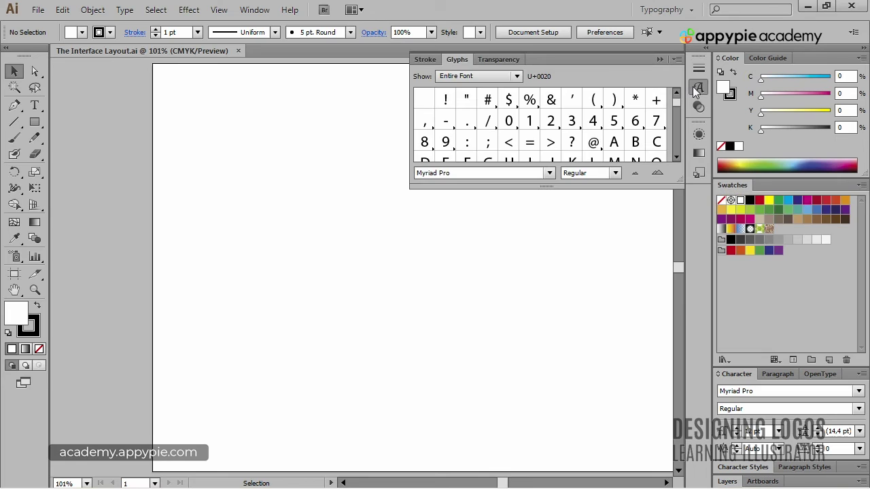
left_click(455, 58)
left_click_drag(338, 270, 693, 180)
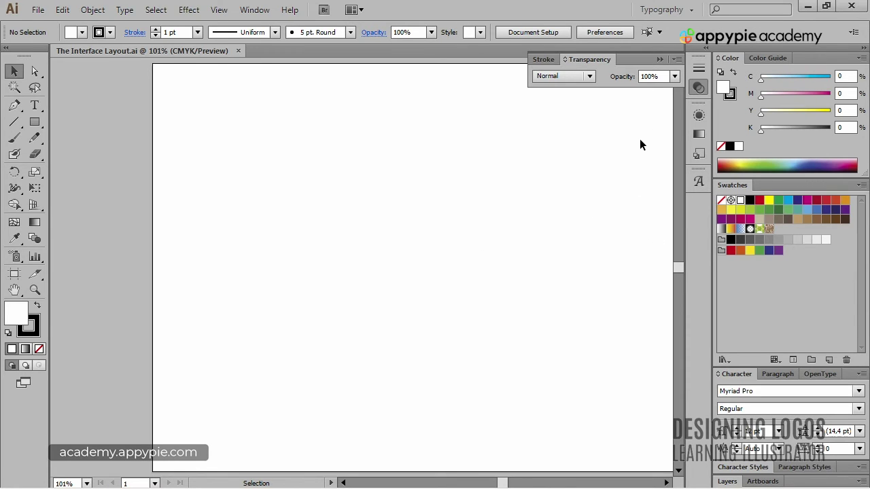
left_click(693, 10)
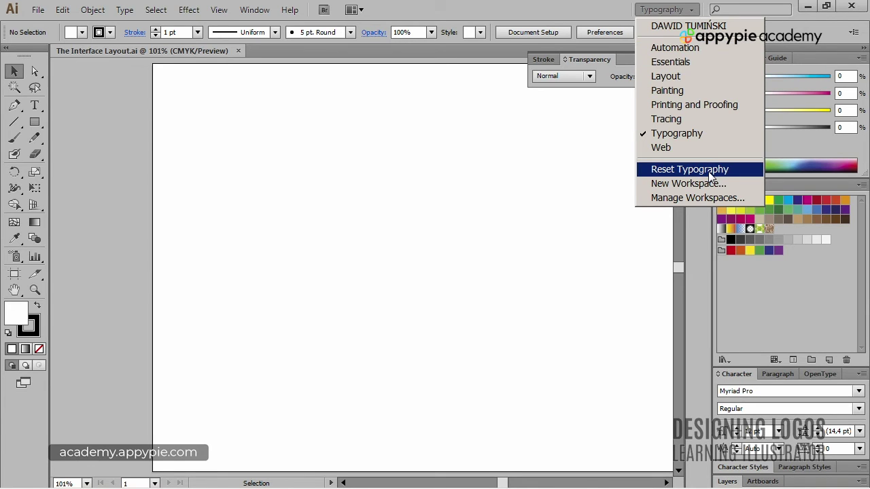
left_click(705, 183)
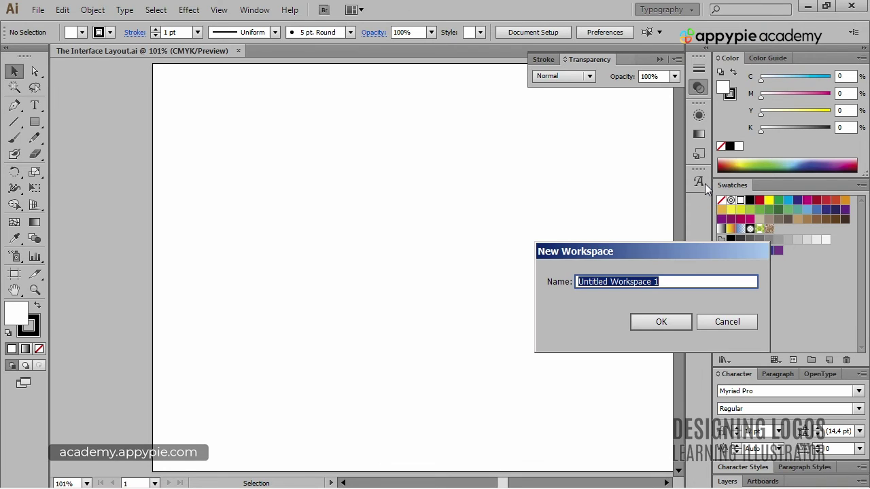
left_click(727, 321)
- Switch back to the Essentials workspace
left_click(694, 9)
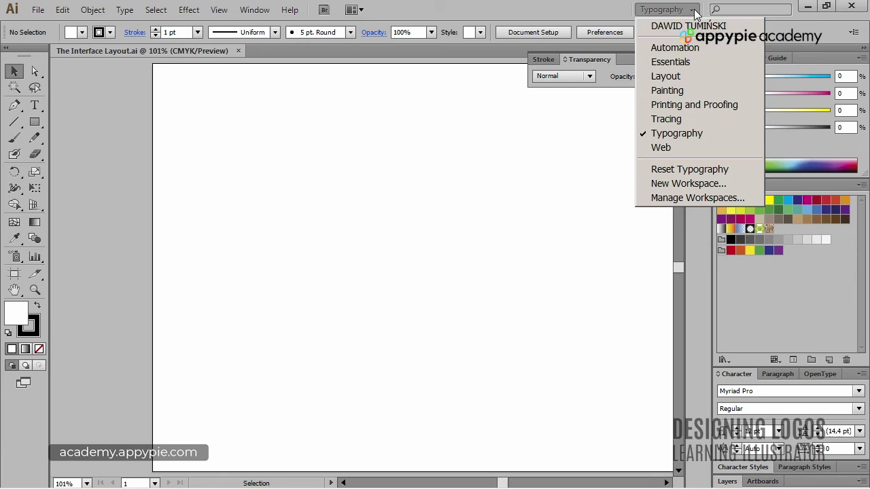
left_click(688, 62)
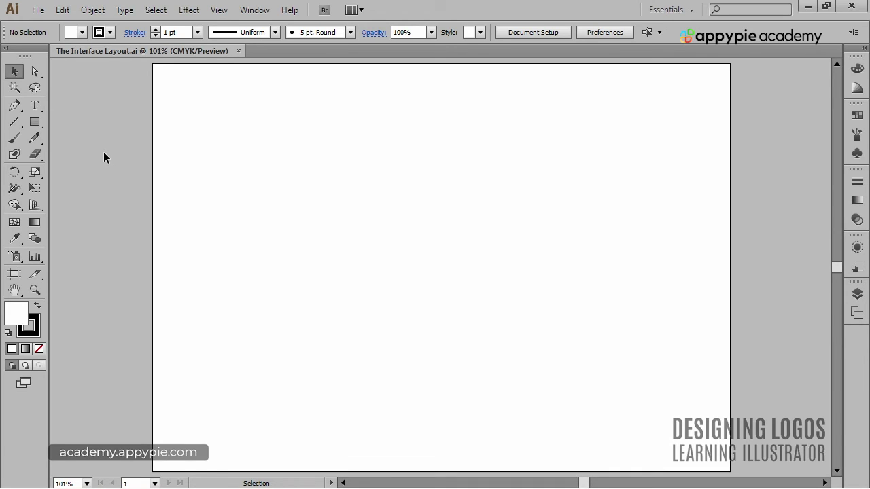
- Toggle the Tools panel between the single-column and double-column layouts, ending with two columns
left_click(6, 51)
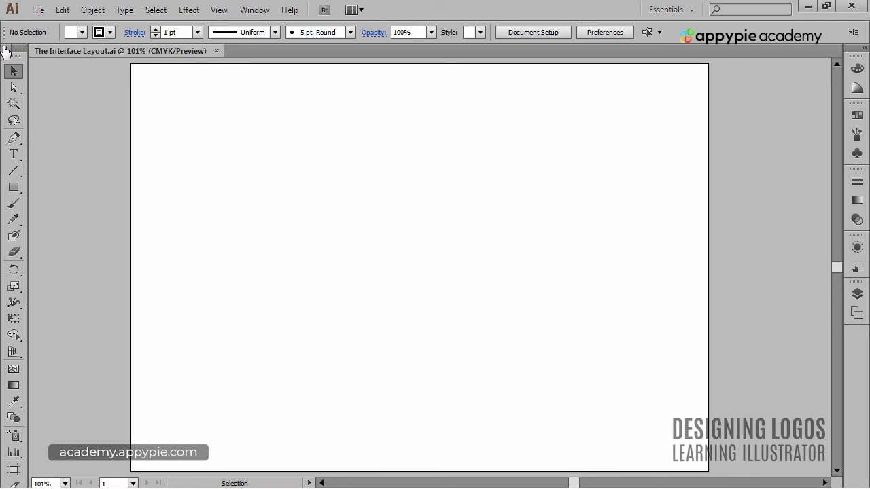
left_click(6, 51)
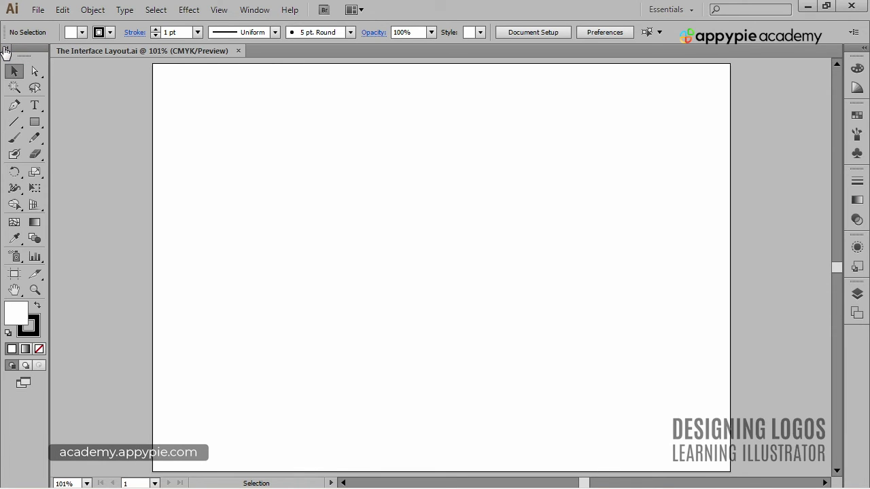
left_click(6, 51)
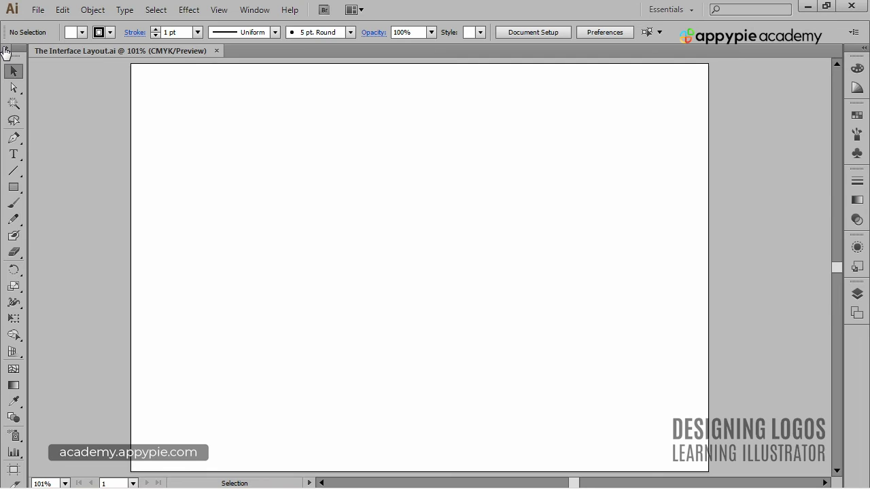
left_click(6, 51)
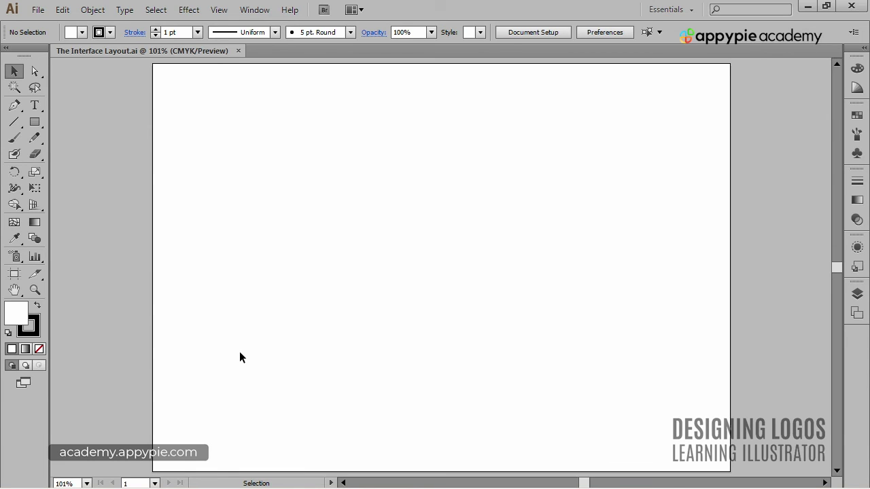
left_click(87, 483)
left_click(86, 483)
left_click(136, 483)
left_click(291, 445)
- Cycle through the full-screen modes and return to the normal screen mode
key("f")
key("f")
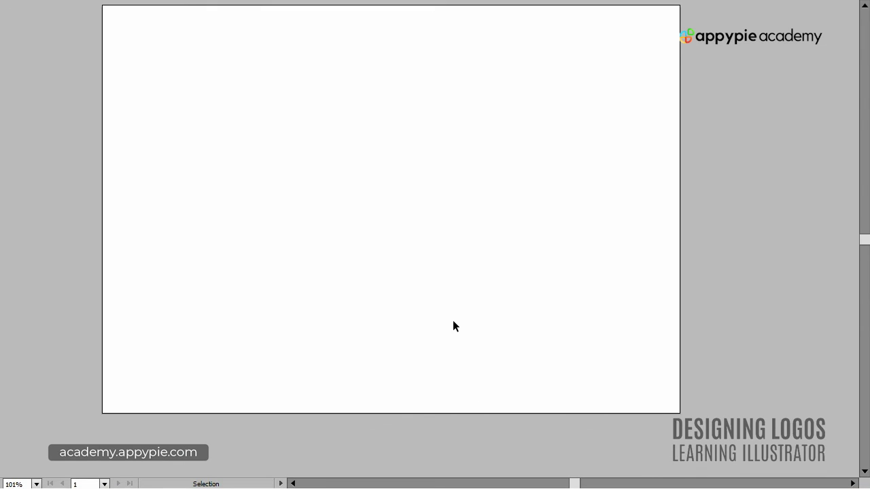
key("f")
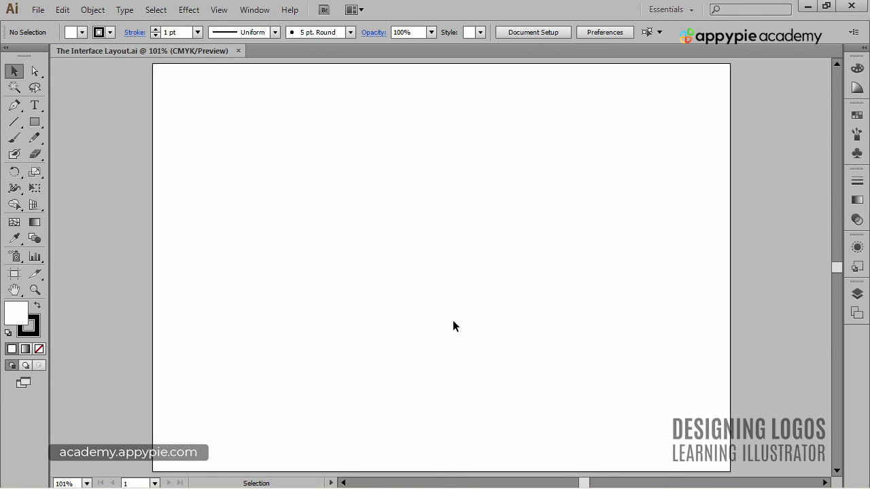
- Hide all panels, including the tools and control bar, and show them again
key("Tab")
key("Tab")
key("Tab")
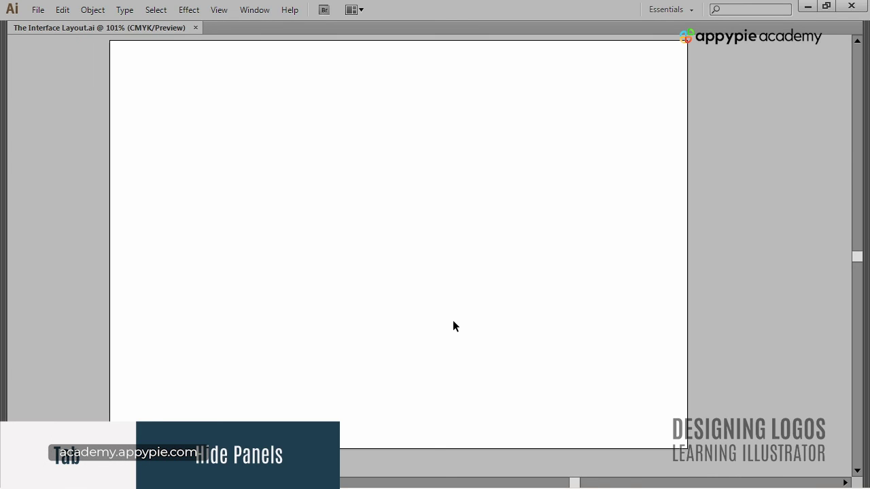
key("Tab")
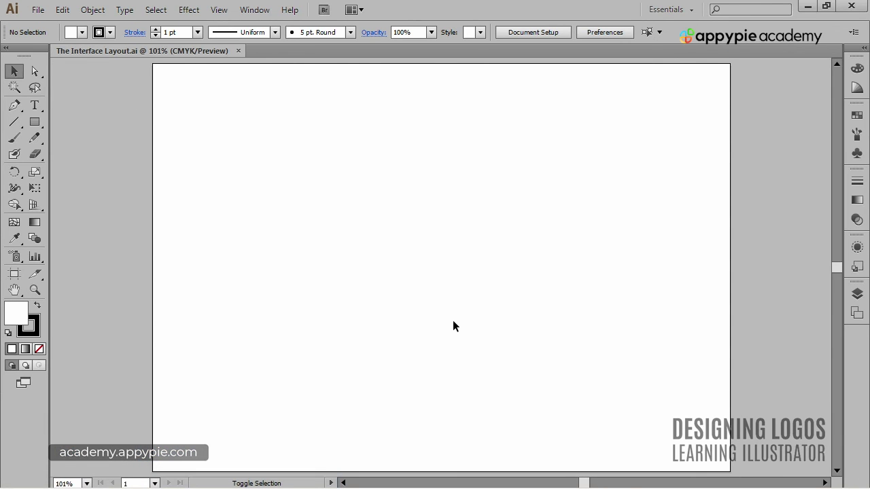
- Hide only the docked panels while keeping the tools in place, and show them again
key("shift+Tab")
key("shift+Tab")
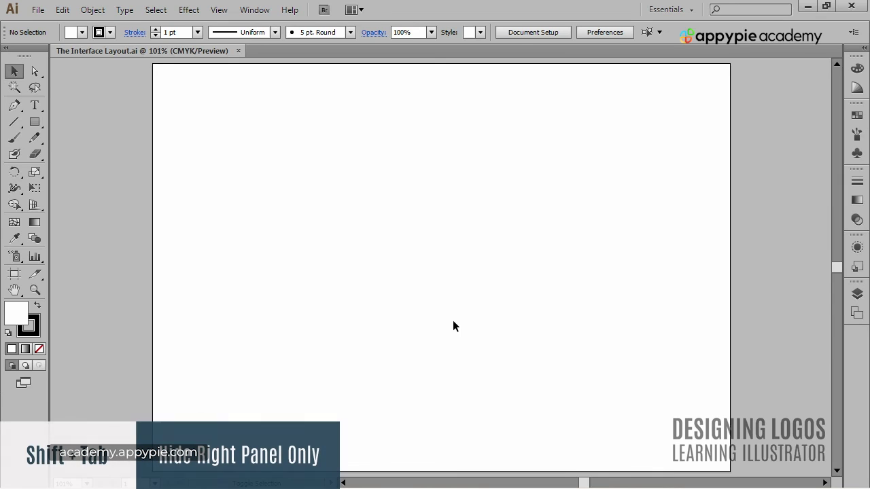
key("shift+Tab")
key("shift+Tab")
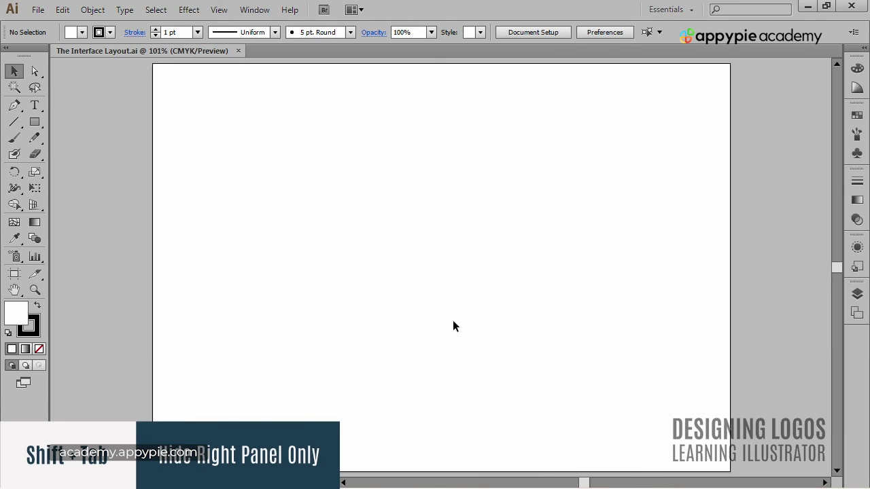